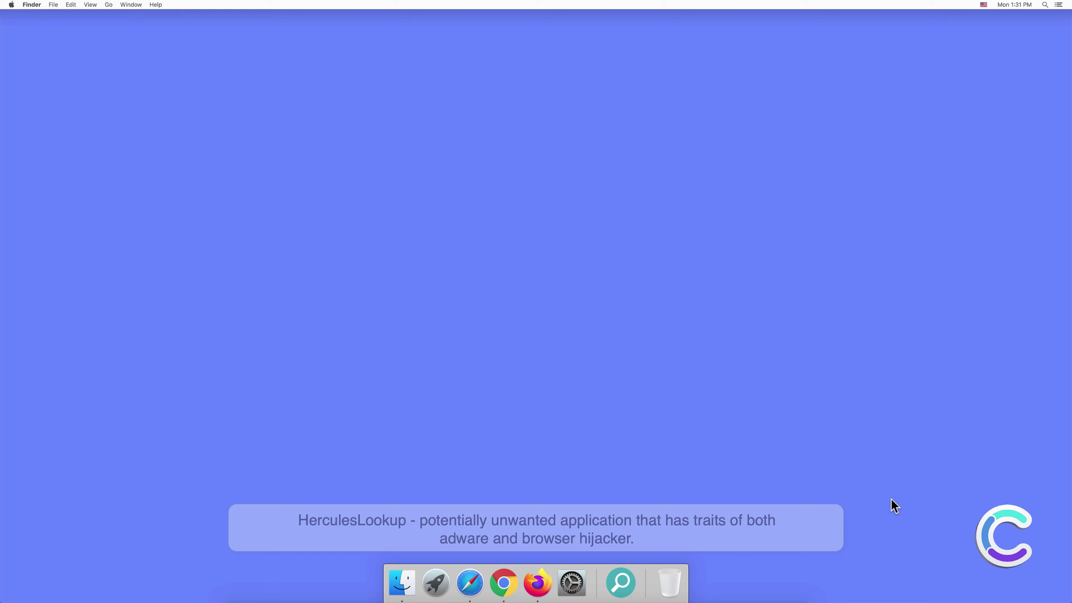
Step: Launch HerculesLookup from the Applications folder, then close the Safari Extensions window it opens
click(399, 586)
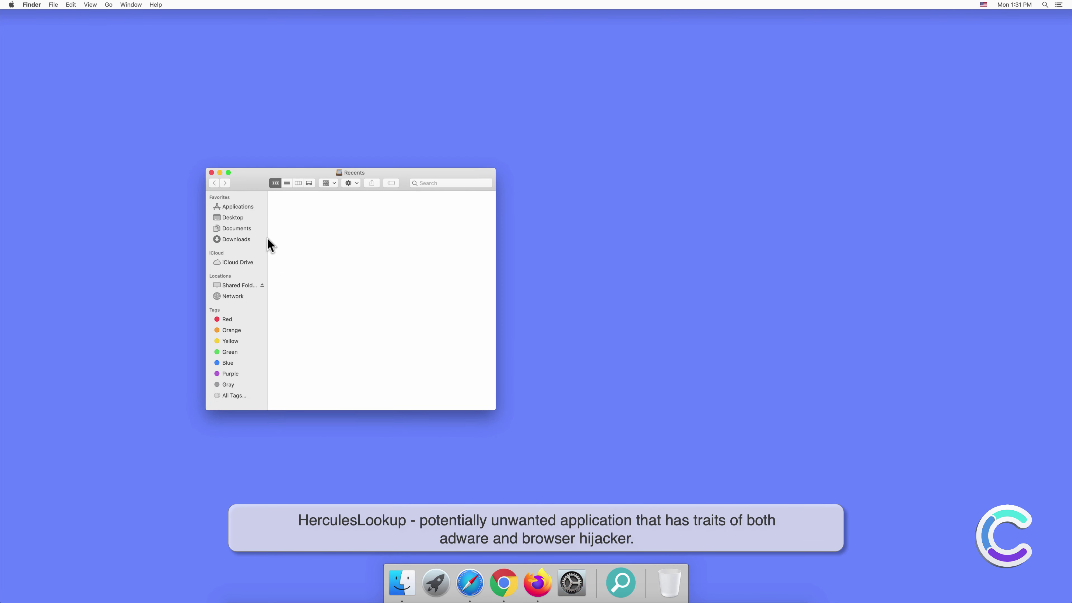
click(246, 210)
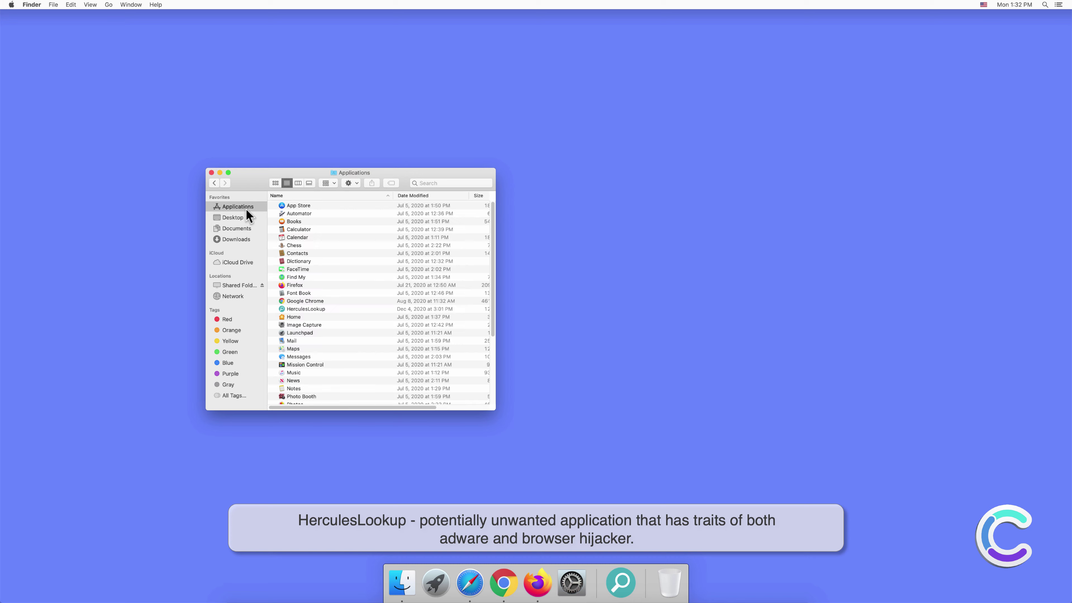
double_click(302, 308)
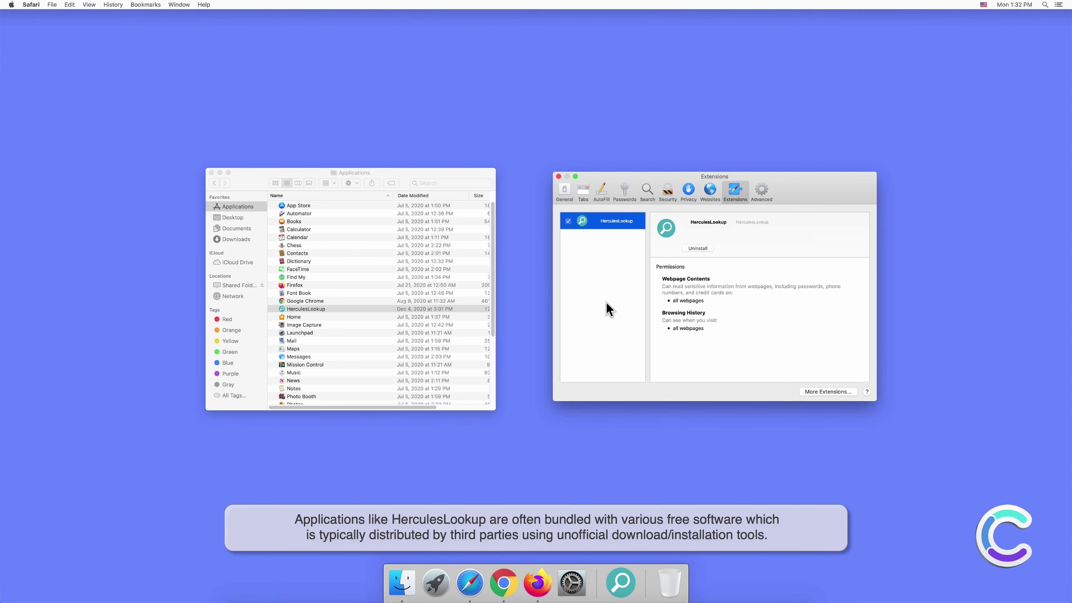
click(559, 176)
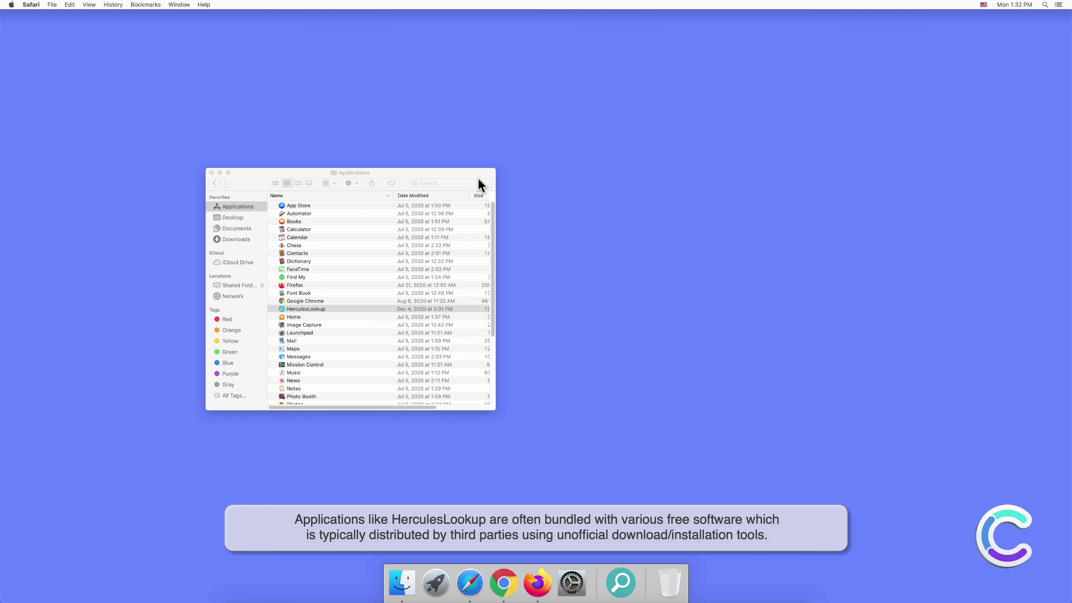
Step: Close the Finder window and search 'search engine test' from Safari's address bar
click(212, 173)
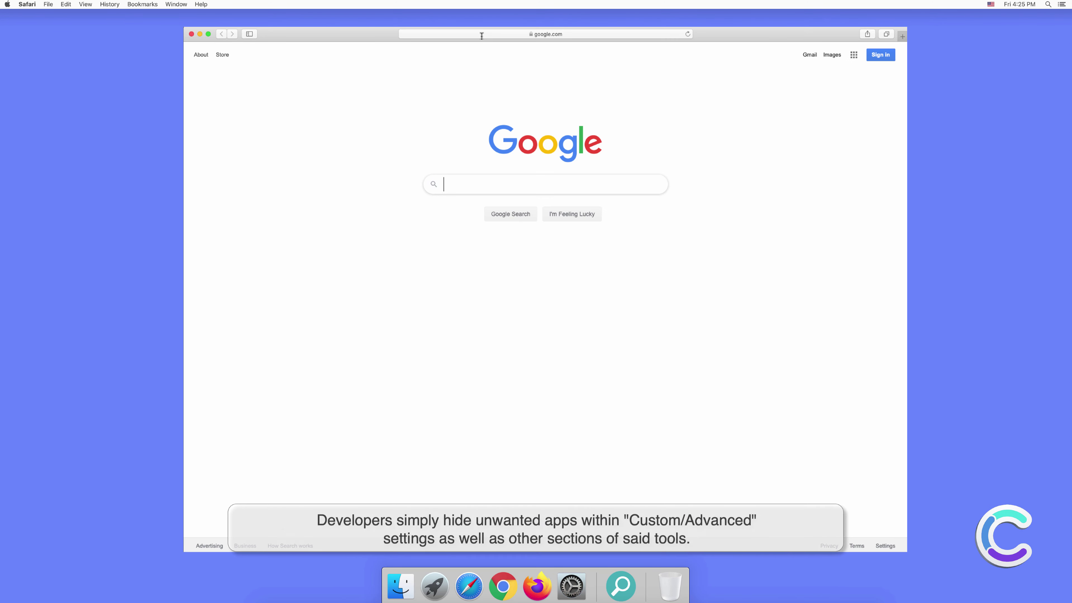
click(482, 36)
text(search e)
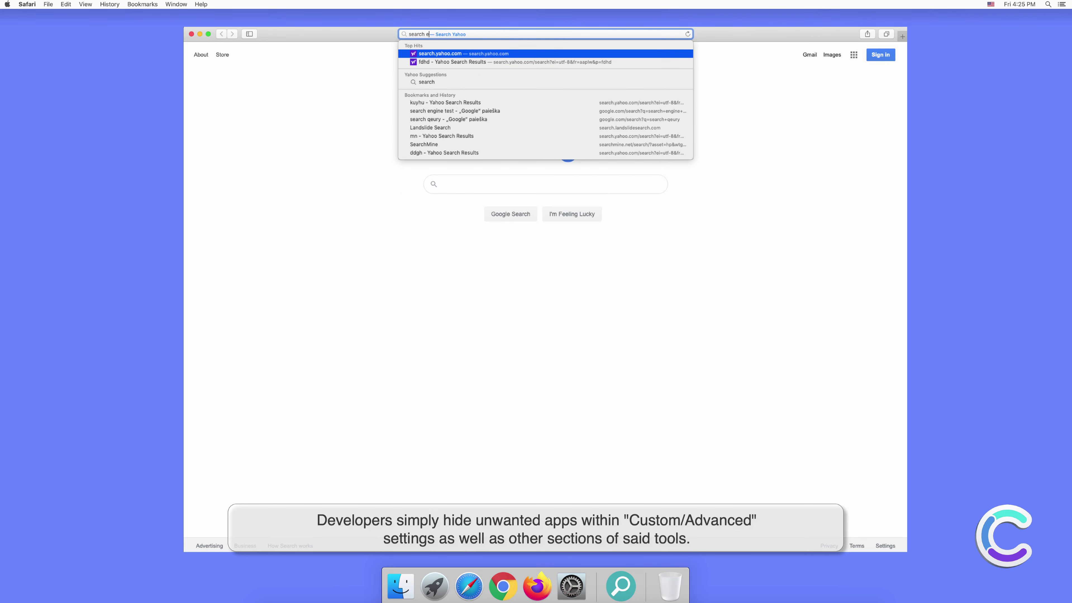
text(ngine test)
key(Return)
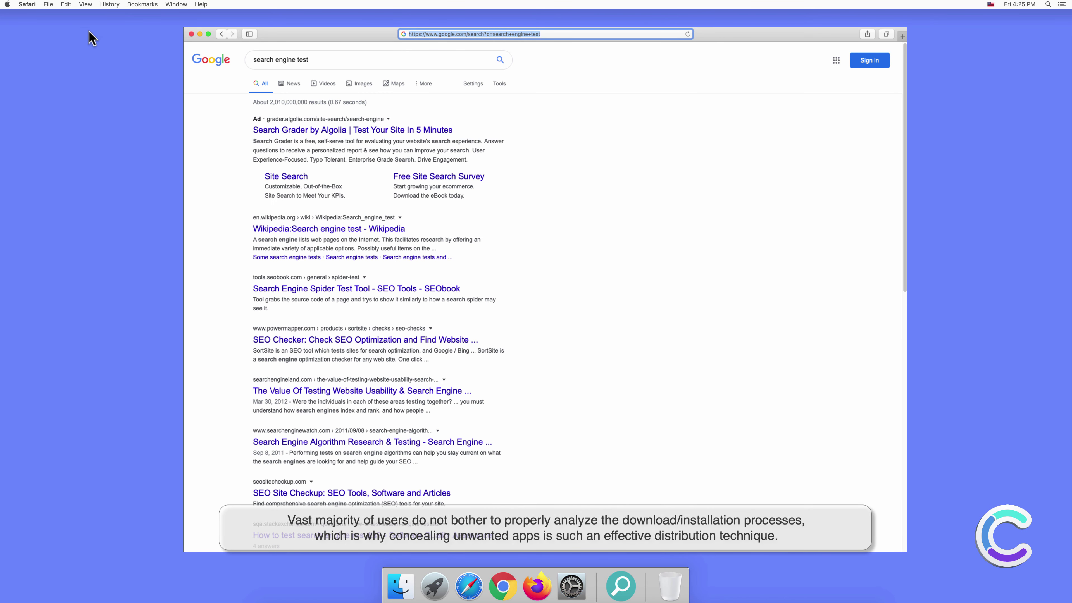
Step: Check Safari's Search preferences, leaving Yahoo as the search engine
click(29, 5)
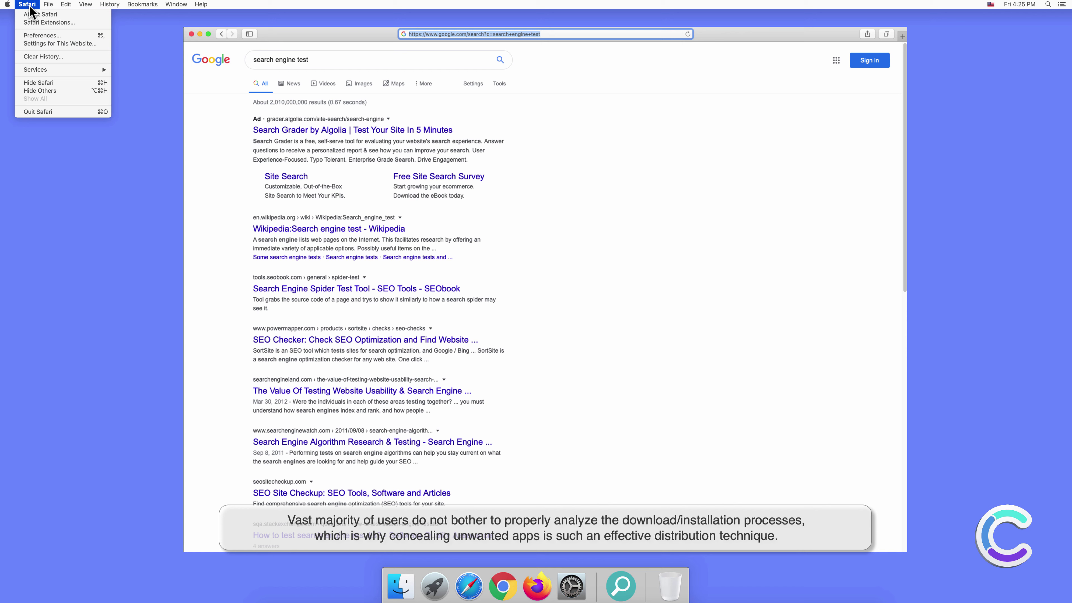
click(56, 43)
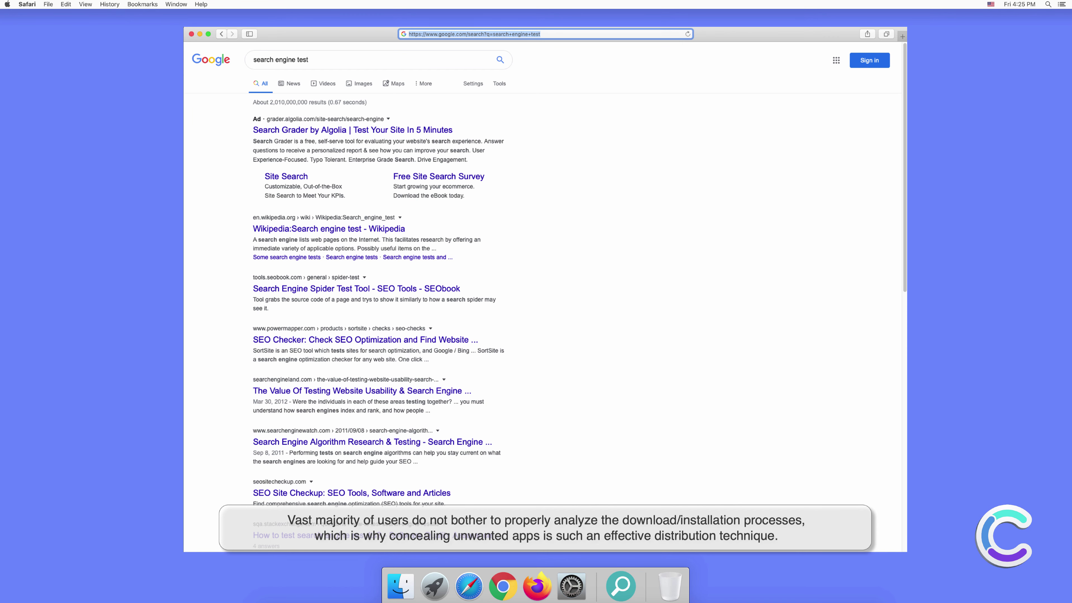
click(656, 215)
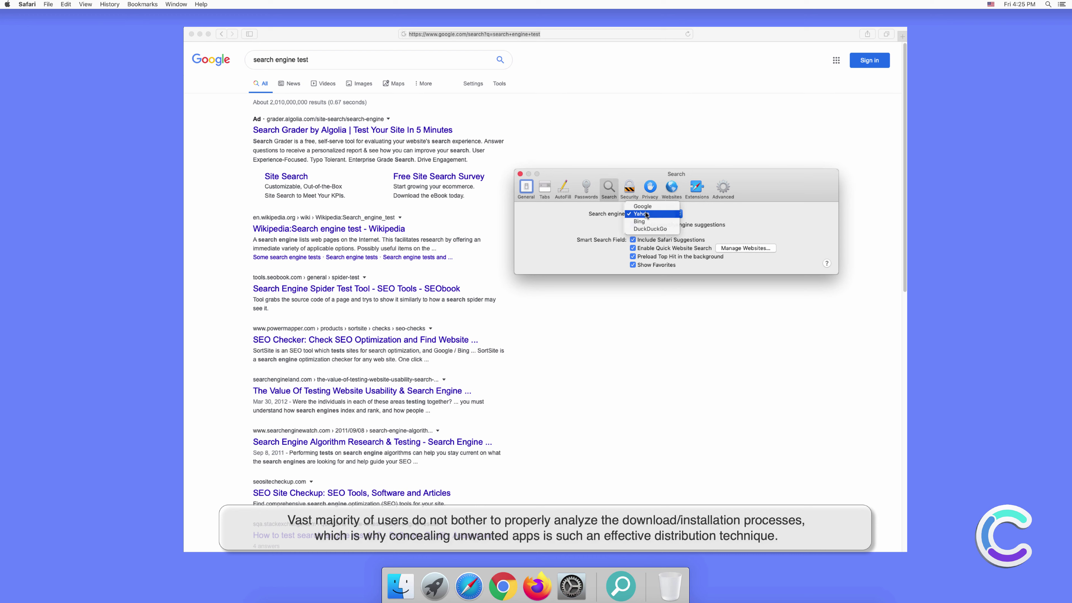
click(646, 215)
click(521, 174)
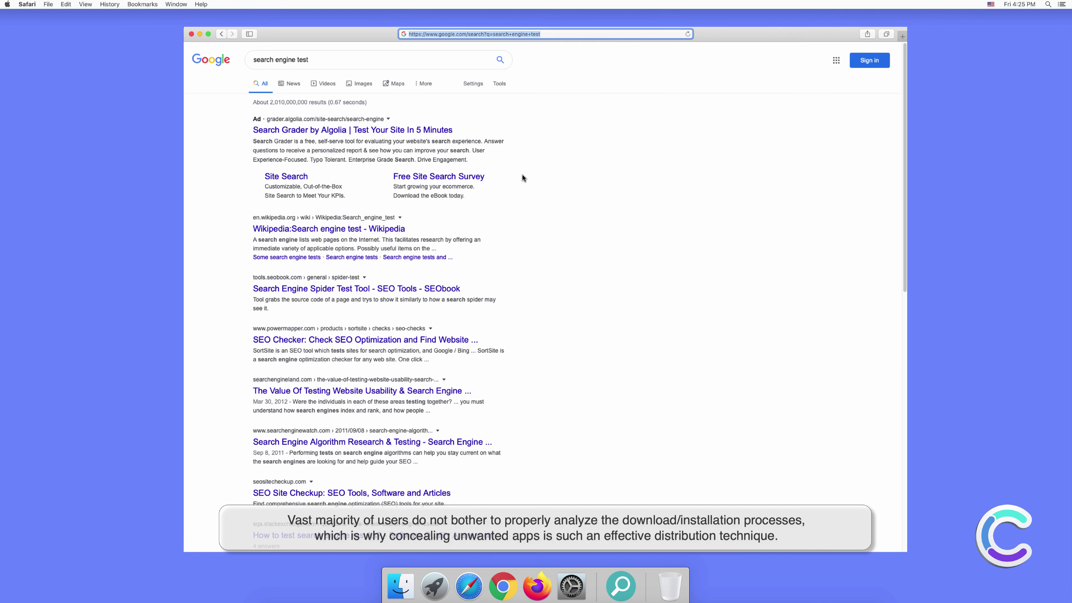
Step: Search for 'testing search' in a new Safari tab
click(902, 34)
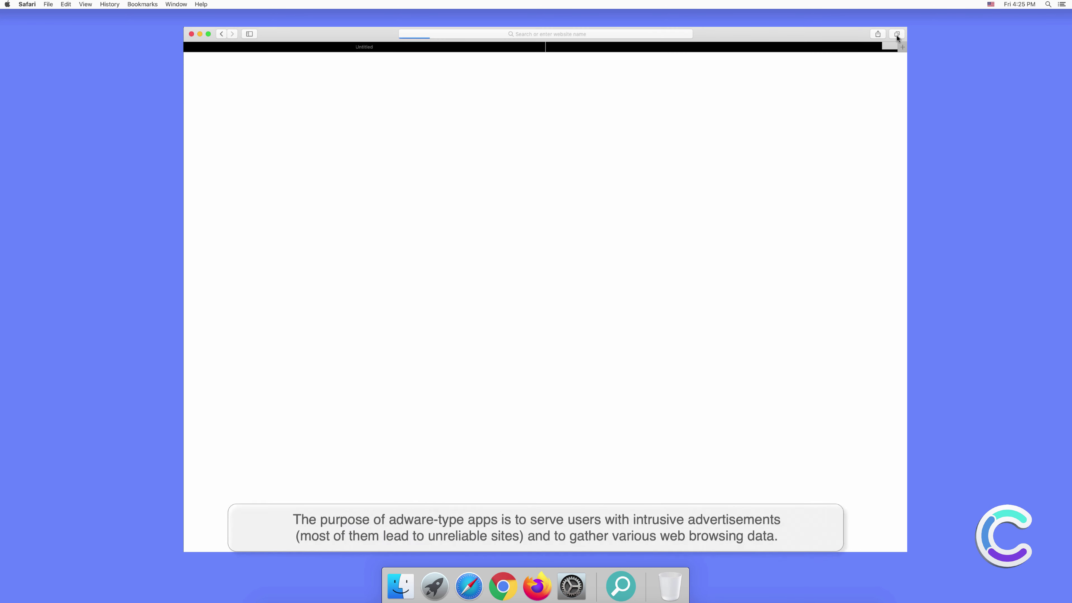
click(601, 33)
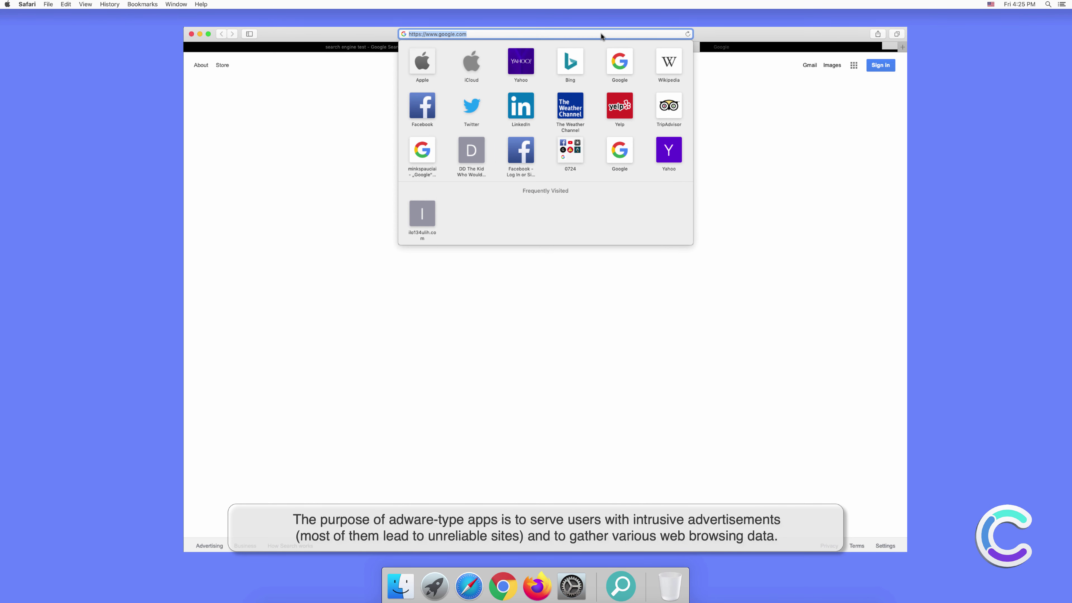
text(testing)
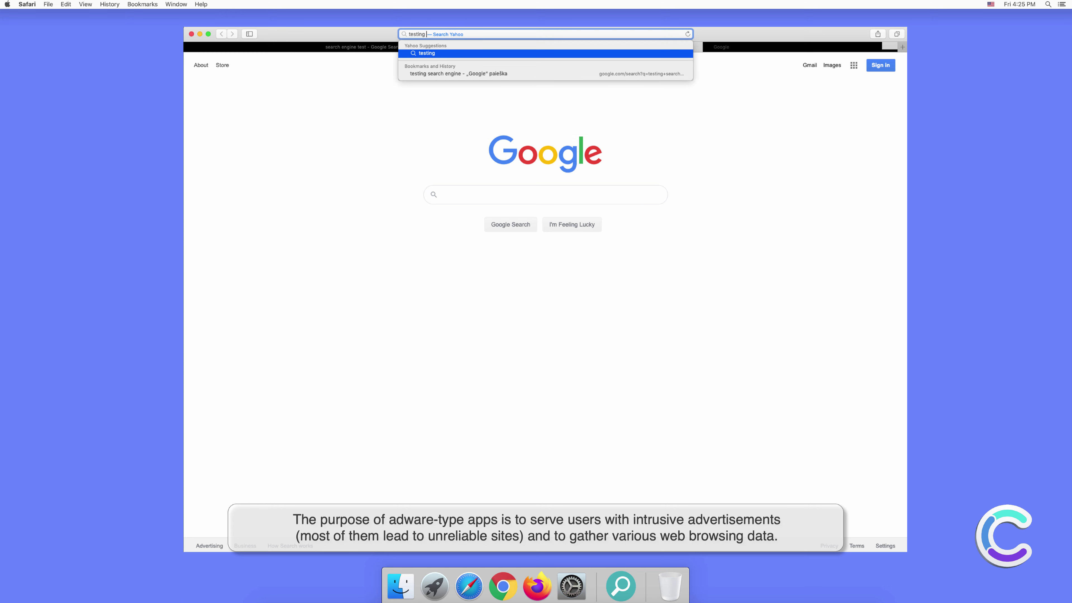
text( search engine)
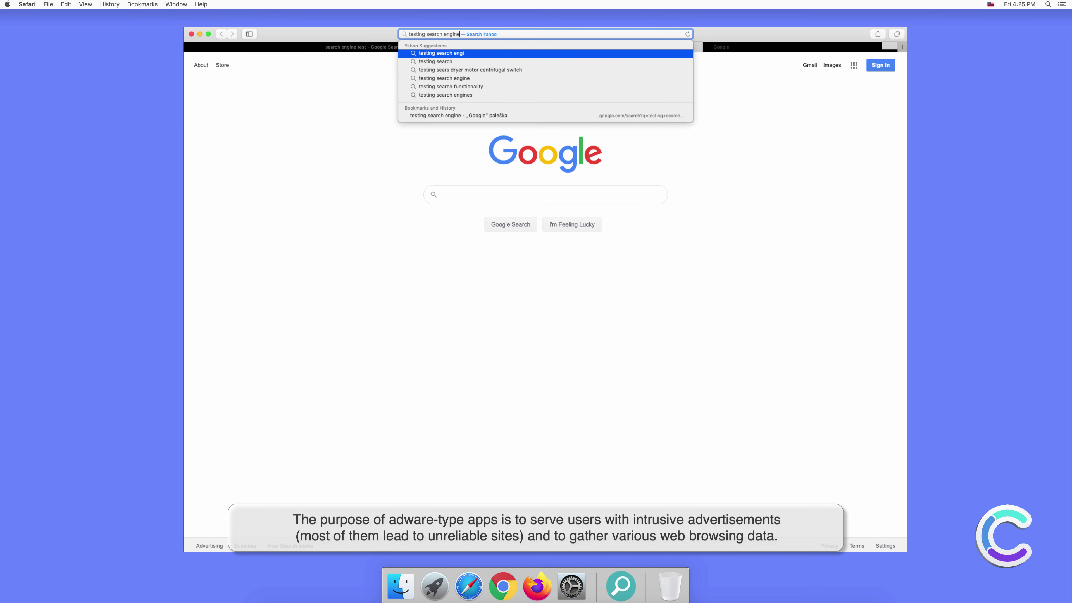
key(Return)
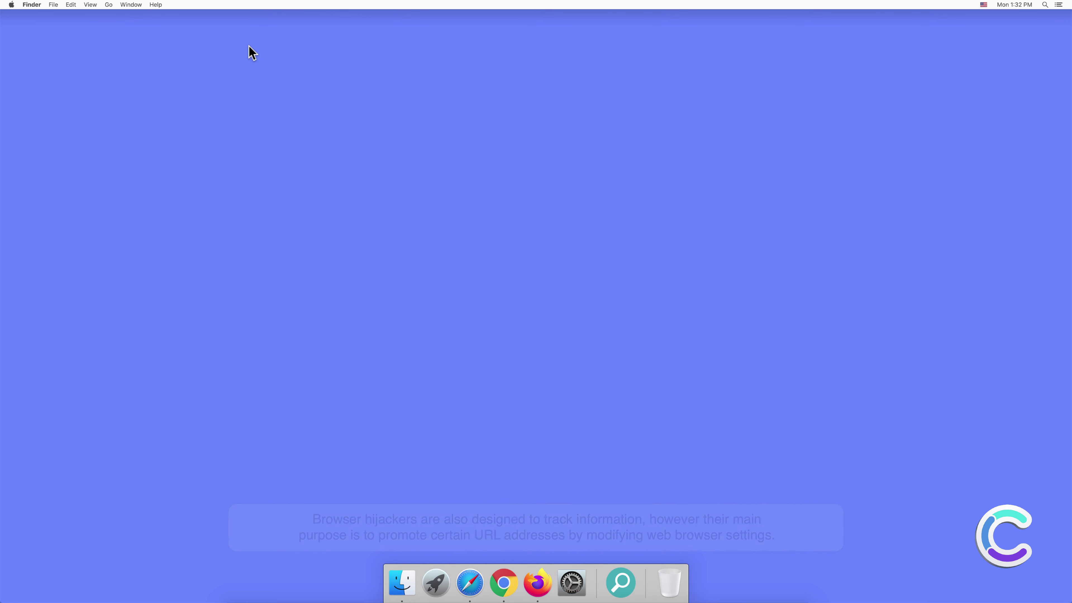
Step: Move HerculesLookup from the Applications folder to the Trash
click(404, 585)
click(414, 199)
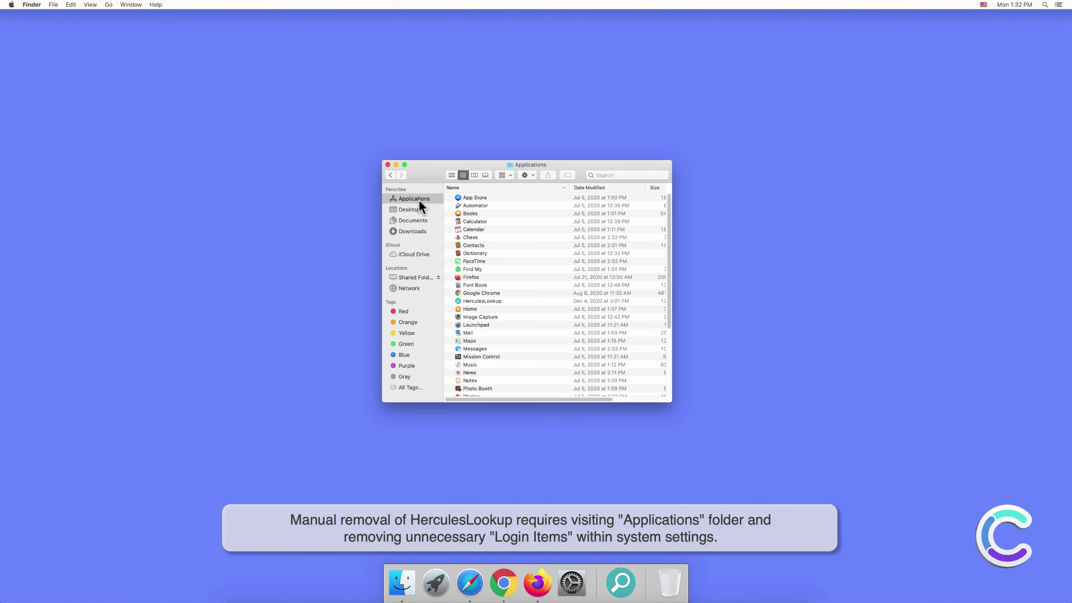
click(484, 301)
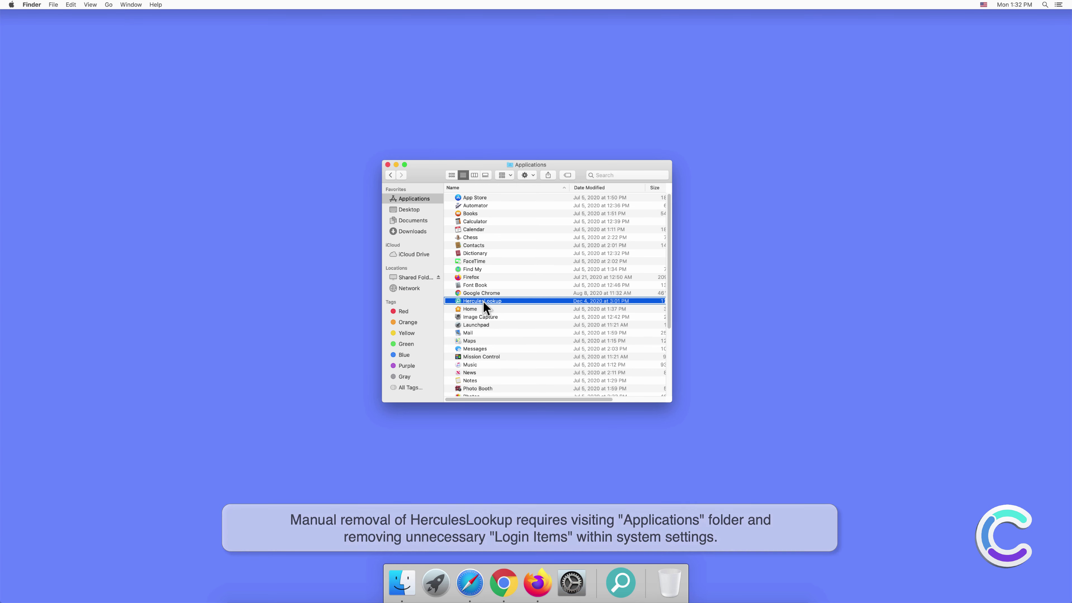
right_click(484, 301)
click(498, 327)
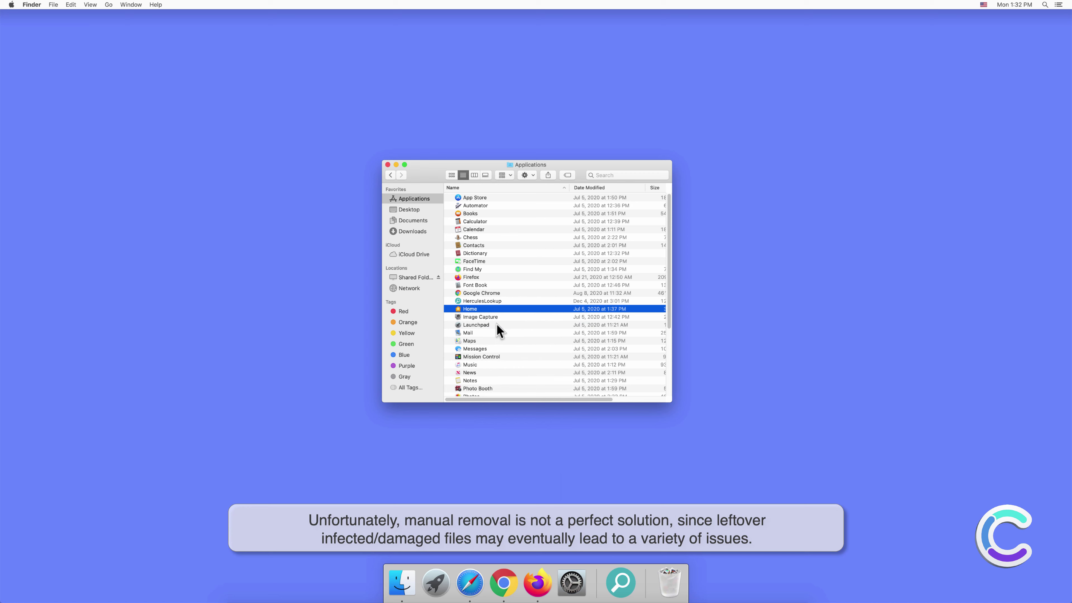
Step: Confirm the Users & Groups login items list is empty, then close System Preferences
click(388, 165)
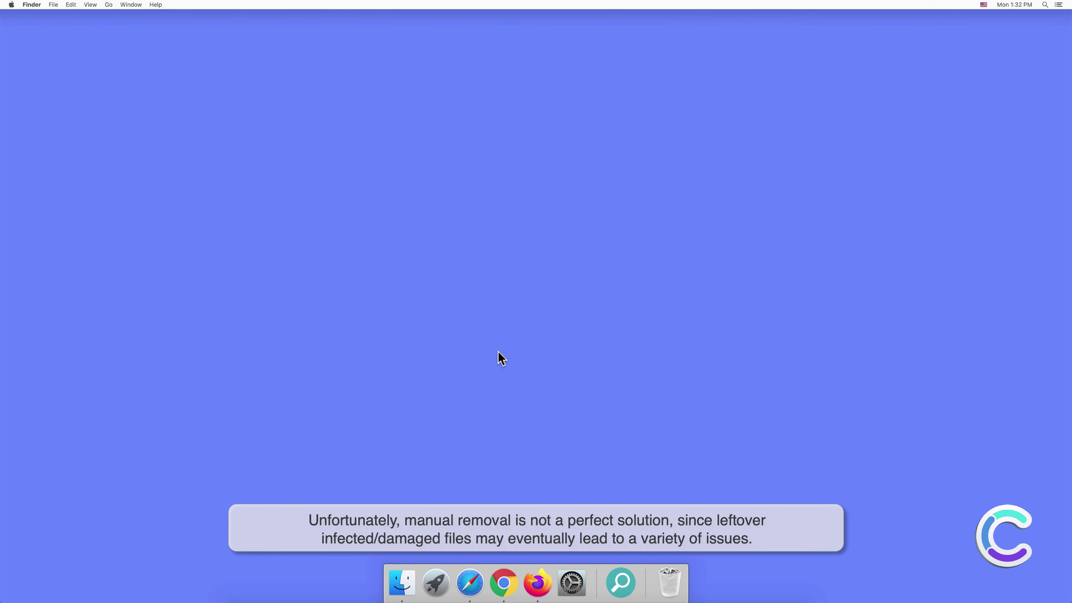
click(572, 583)
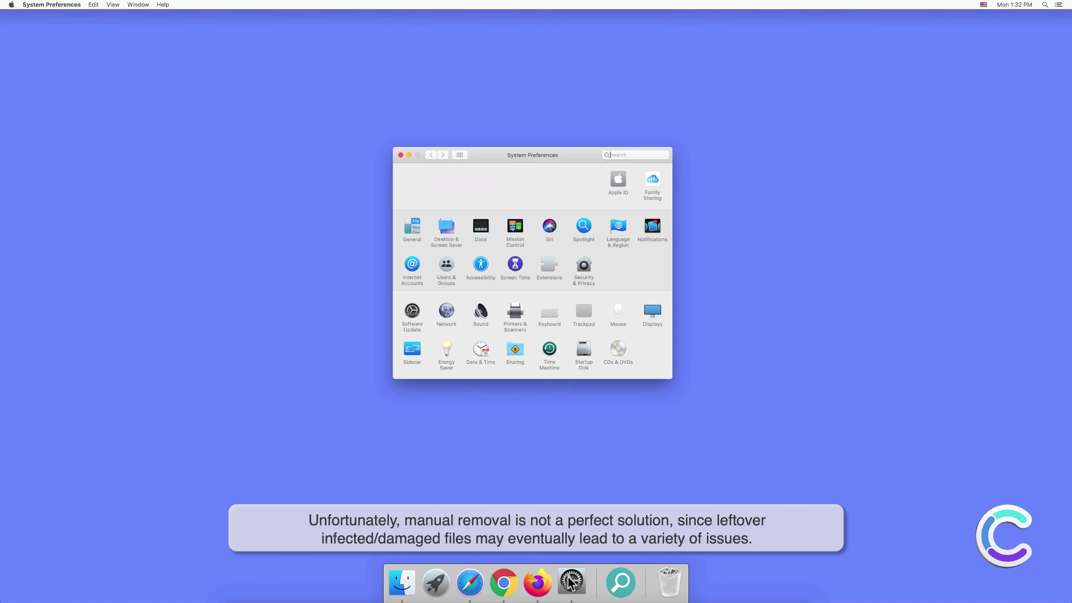
click(447, 266)
click(585, 177)
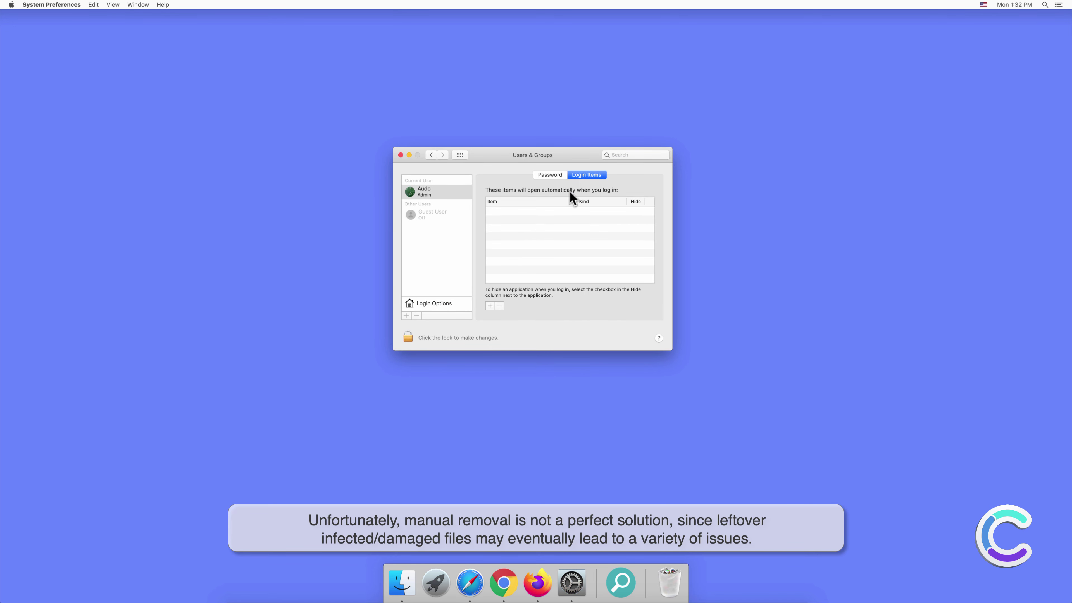
click(401, 156)
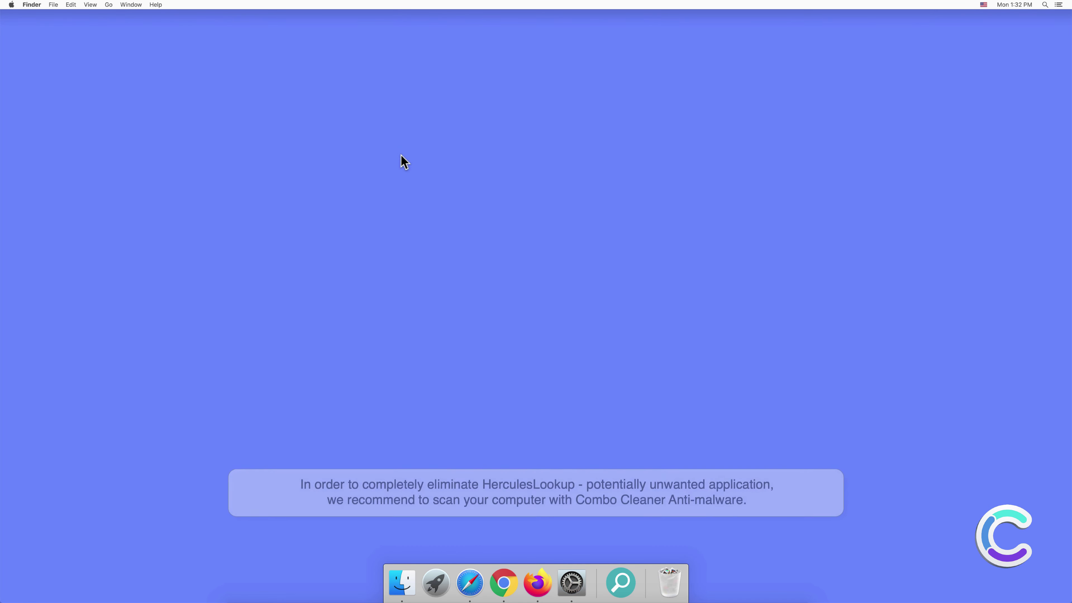
Step: Remove the magnifier-style adware icon from the Dock via Options > Remove from Dock
right_click(620, 584)
mouse_move(638, 531)
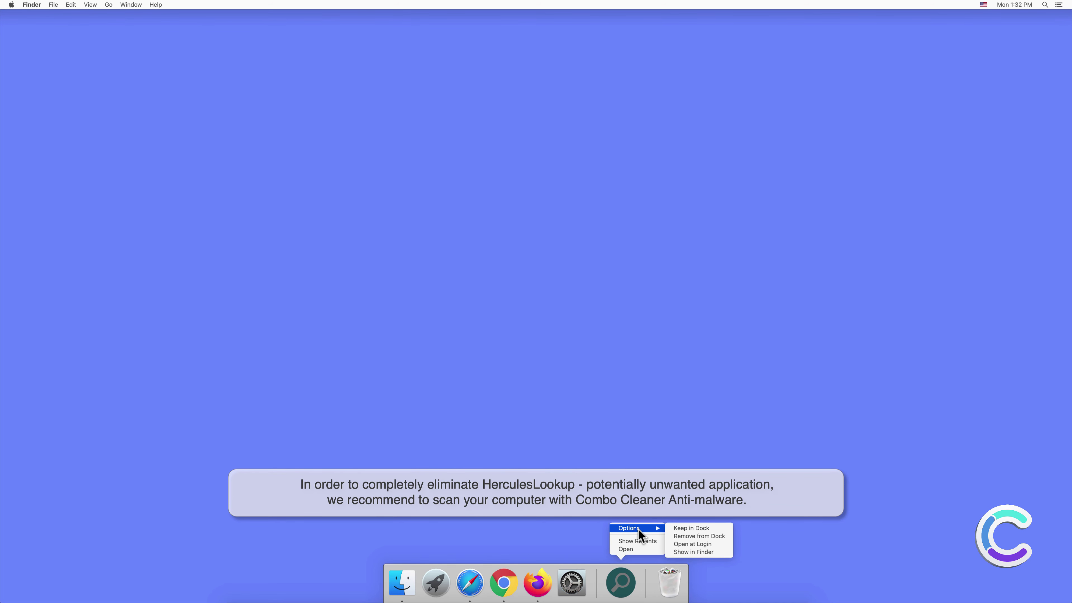
click(685, 535)
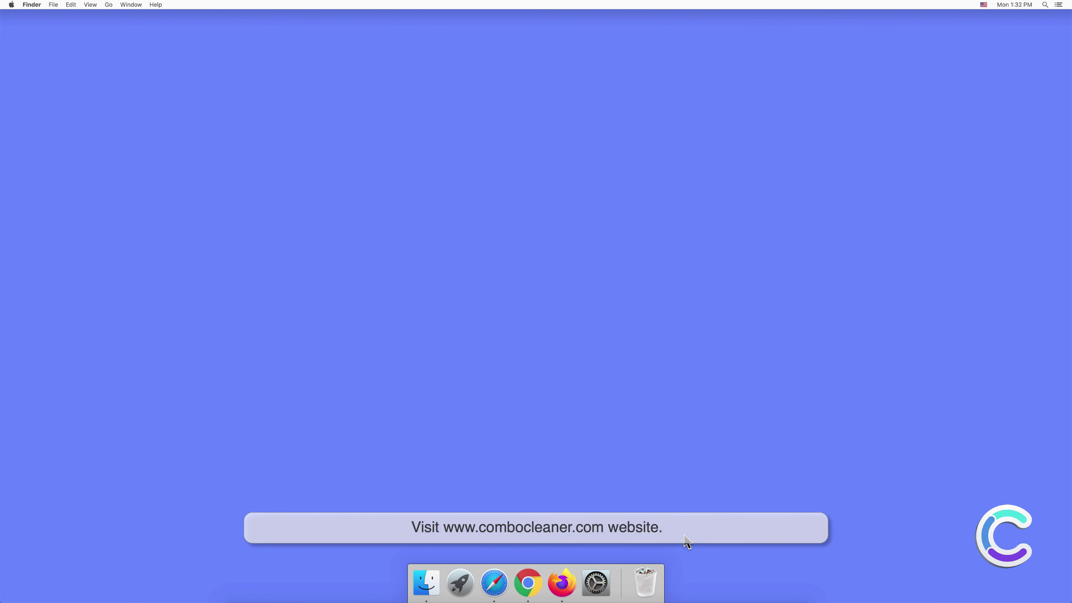
click(494, 583)
text(w)
text(ww)
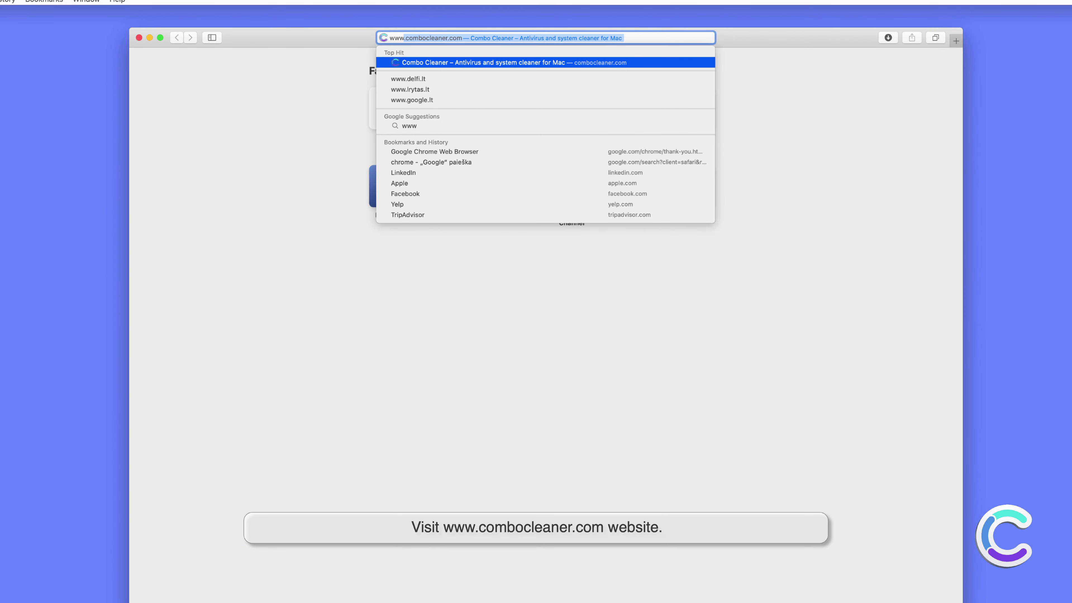
text(.combocleaner)
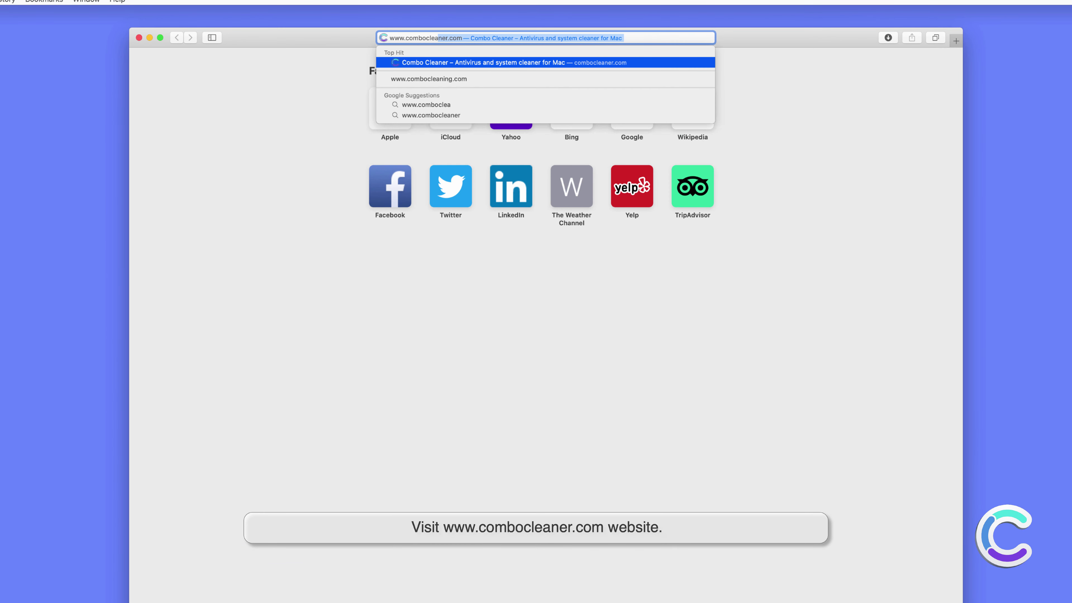
text(.com)
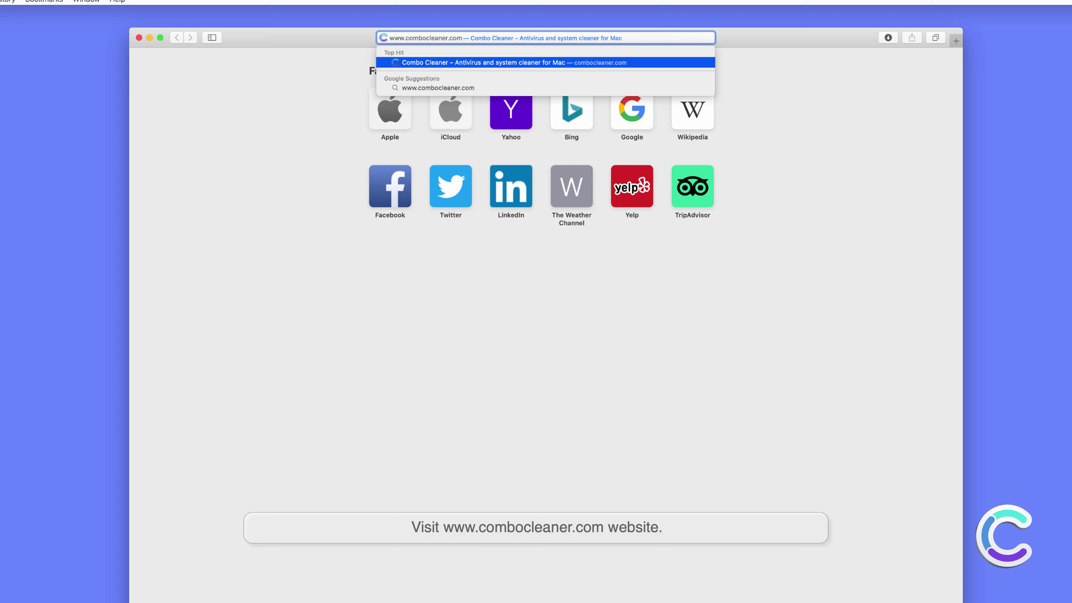
key(Return)
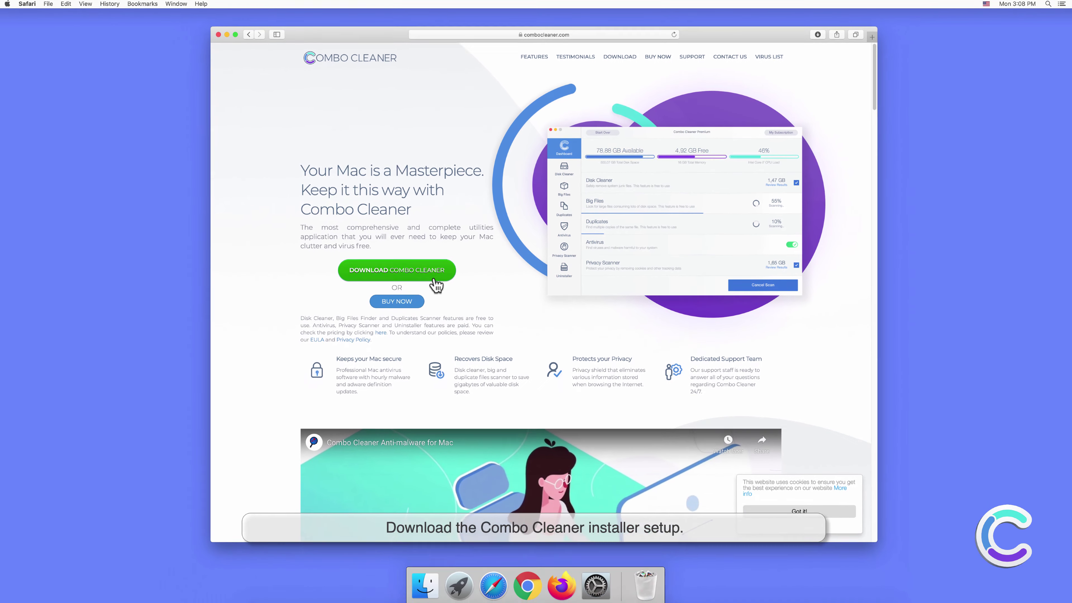
click(445, 272)
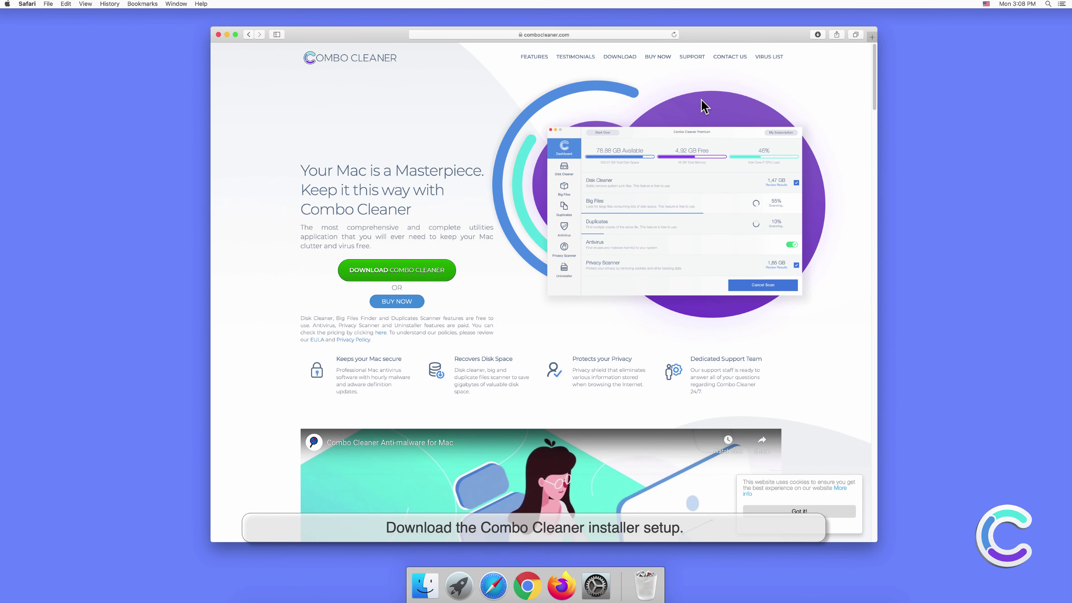
click(817, 35)
double_click(810, 68)
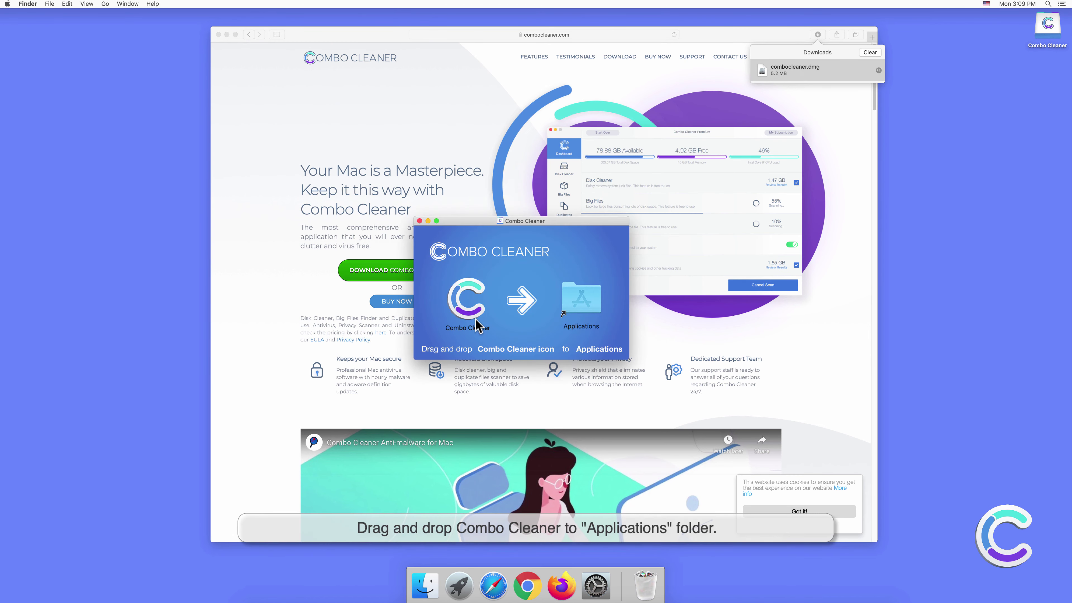
Step: Drag Combo Cleaner into Applications, then close the installer and Safari windows
click(462, 315)
drag(475, 310, 577, 316)
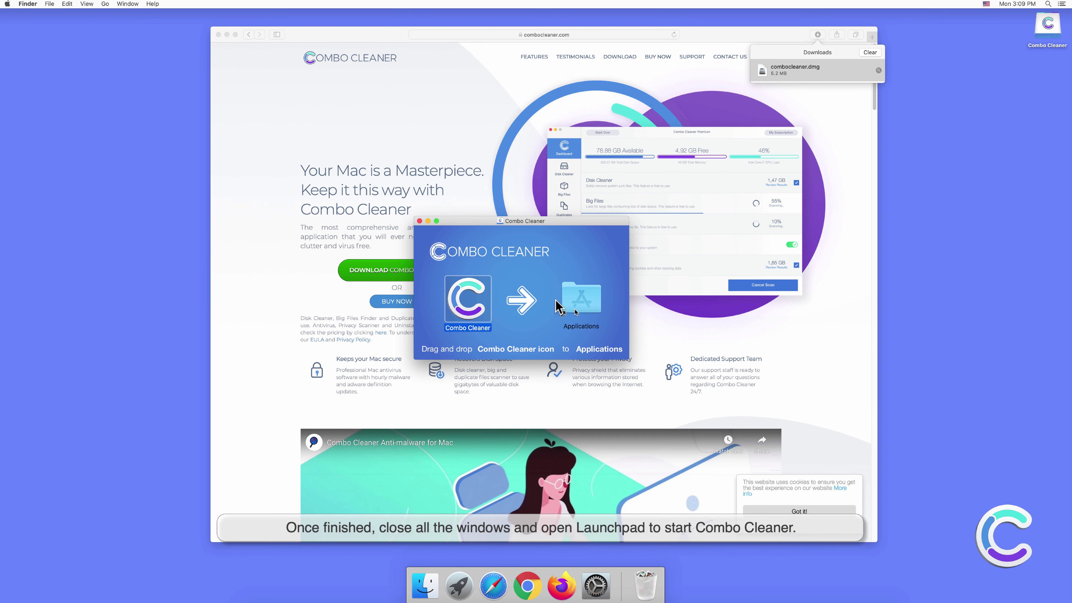
click(420, 221)
click(227, 53)
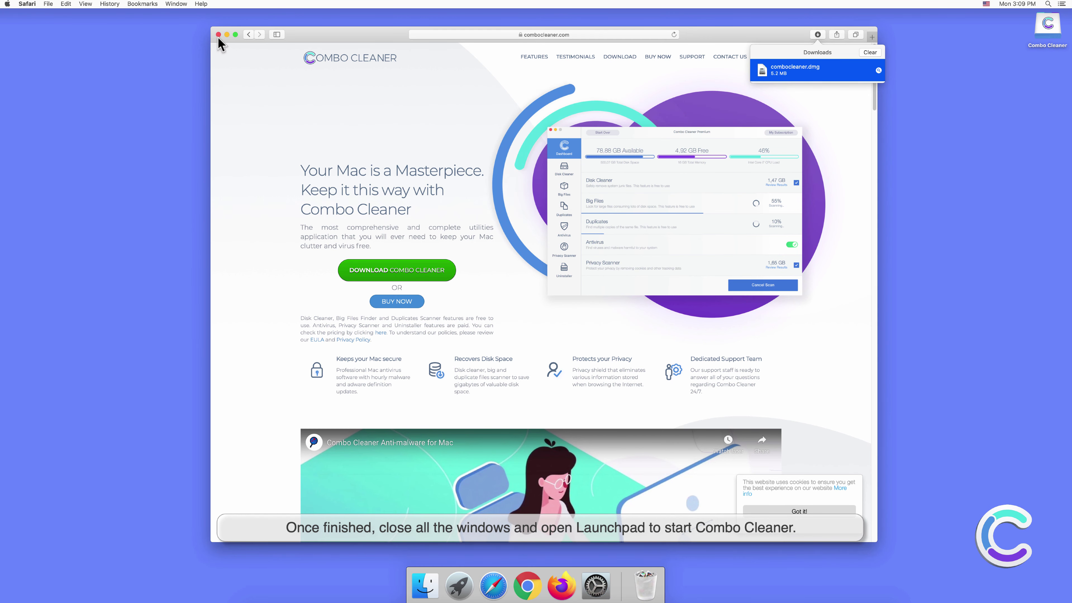
click(219, 35)
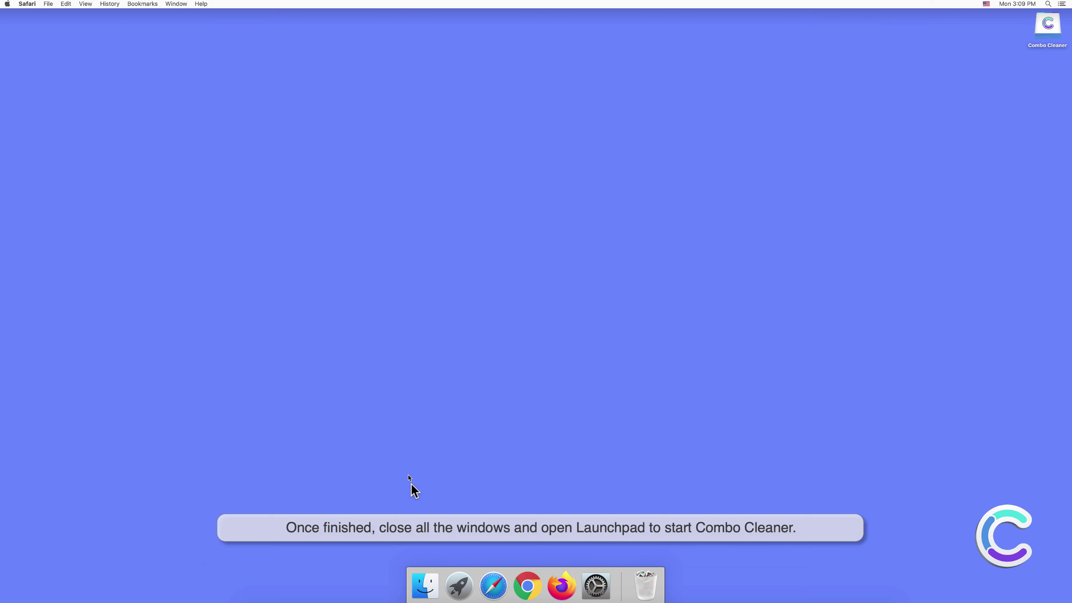
Step: Launch Combo Cleaner from Launchpad, choosing Open at the downloaded-app warning
click(459, 587)
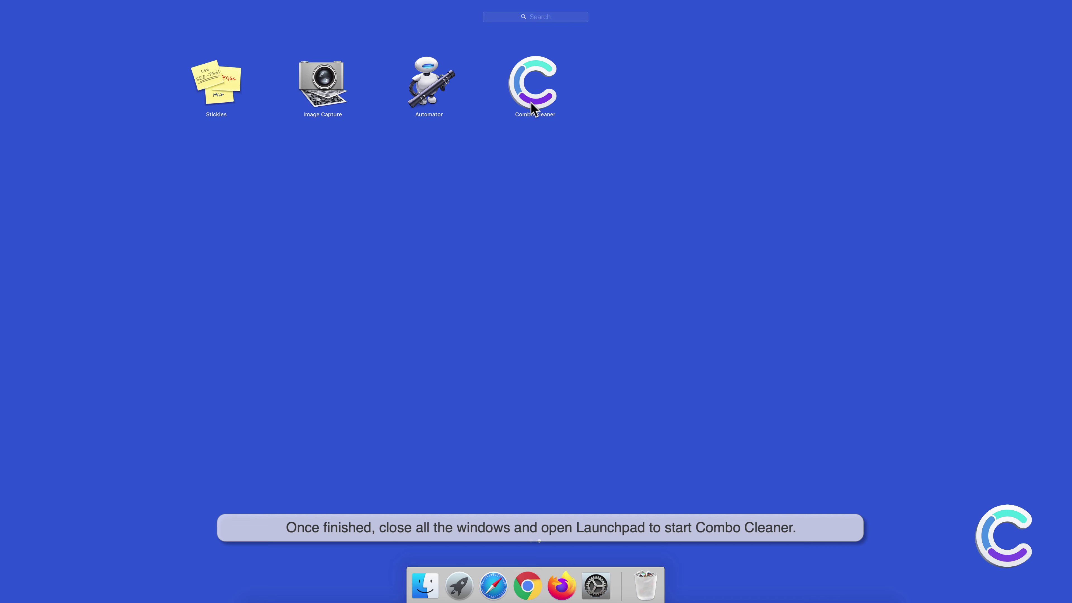
click(531, 102)
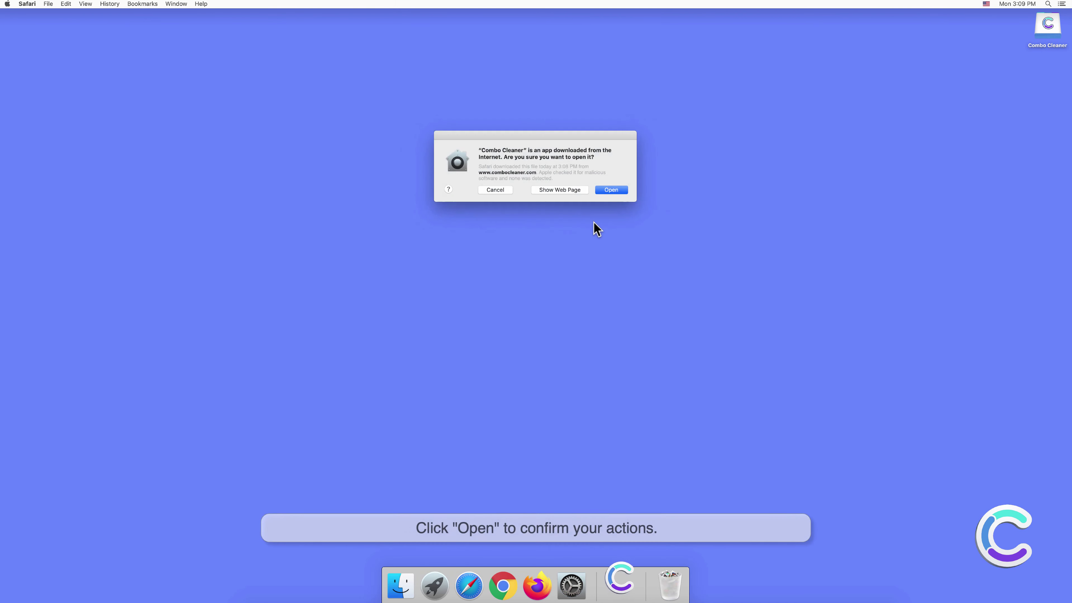
click(616, 190)
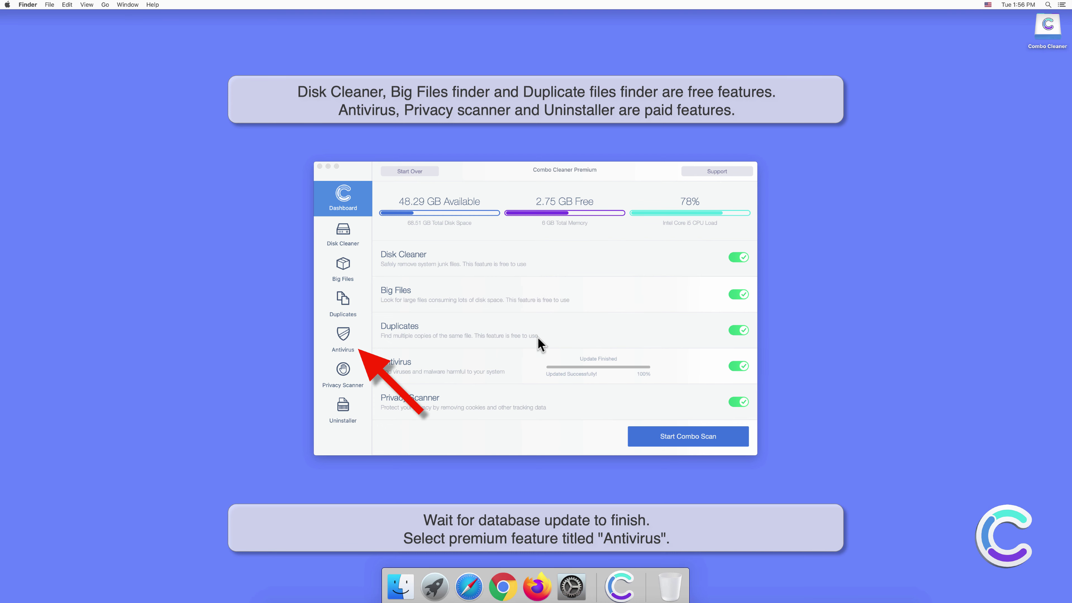
Step: Start a Full Scan from Combo Cleaner's Antivirus section
click(346, 336)
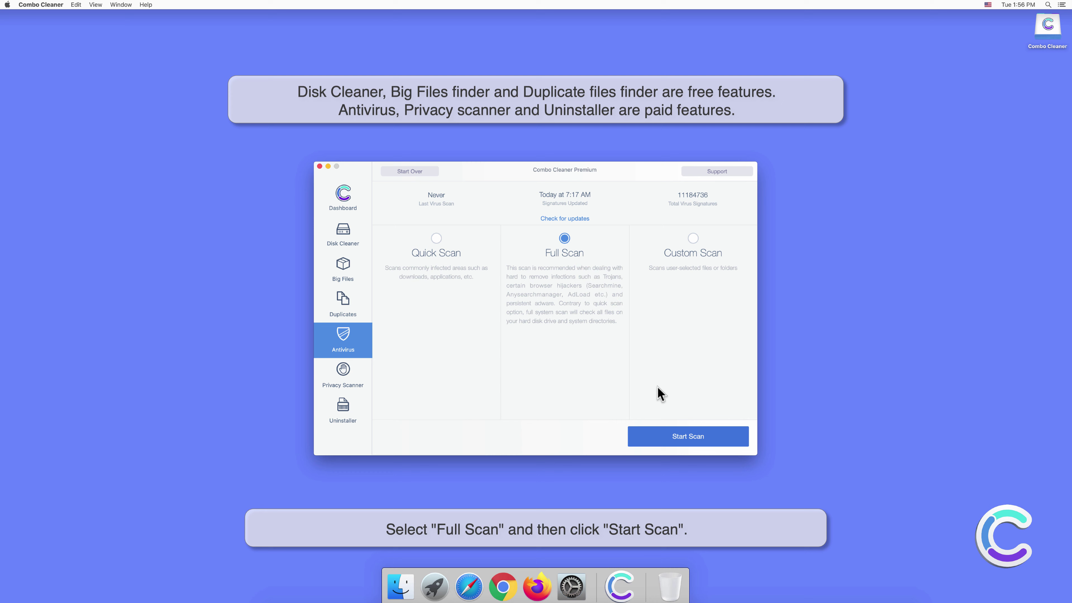
click(692, 436)
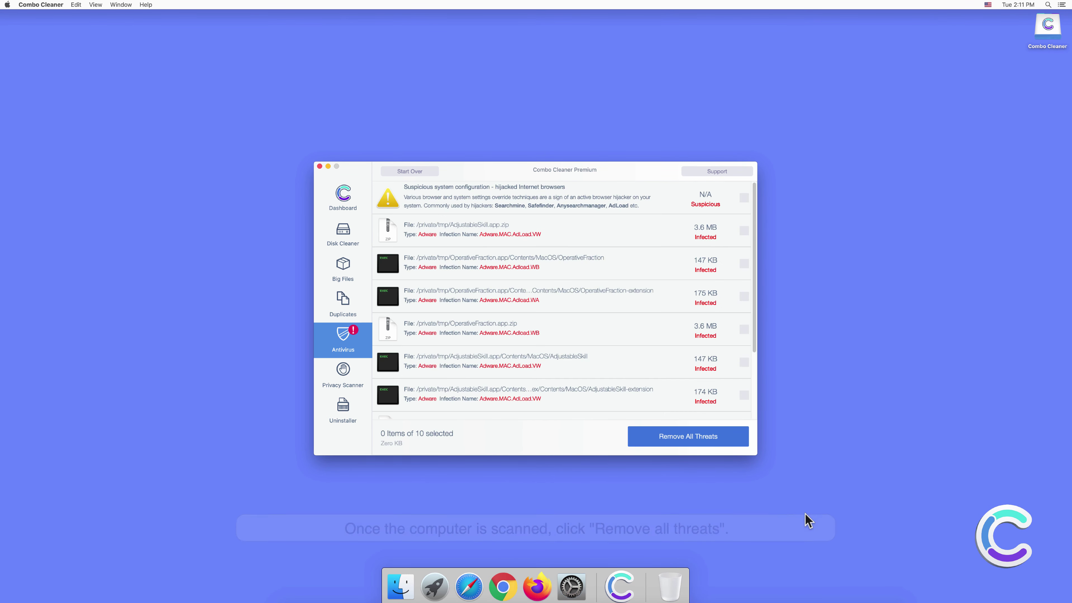
Step: Remove all detected threats, authenticating the suspicious configuration removal with the administrator password
click(702, 442)
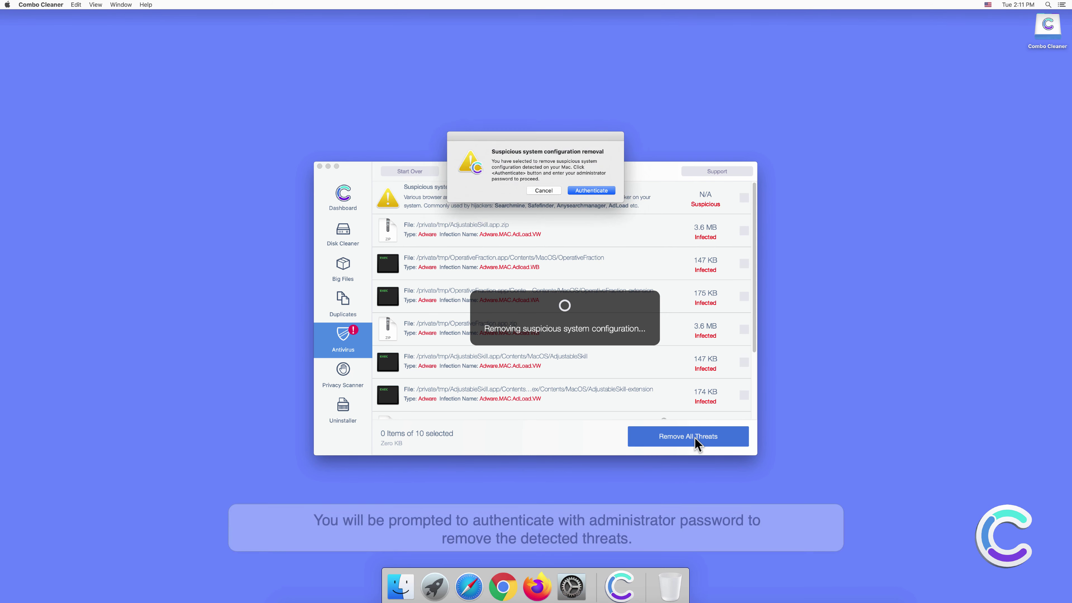
click(592, 191)
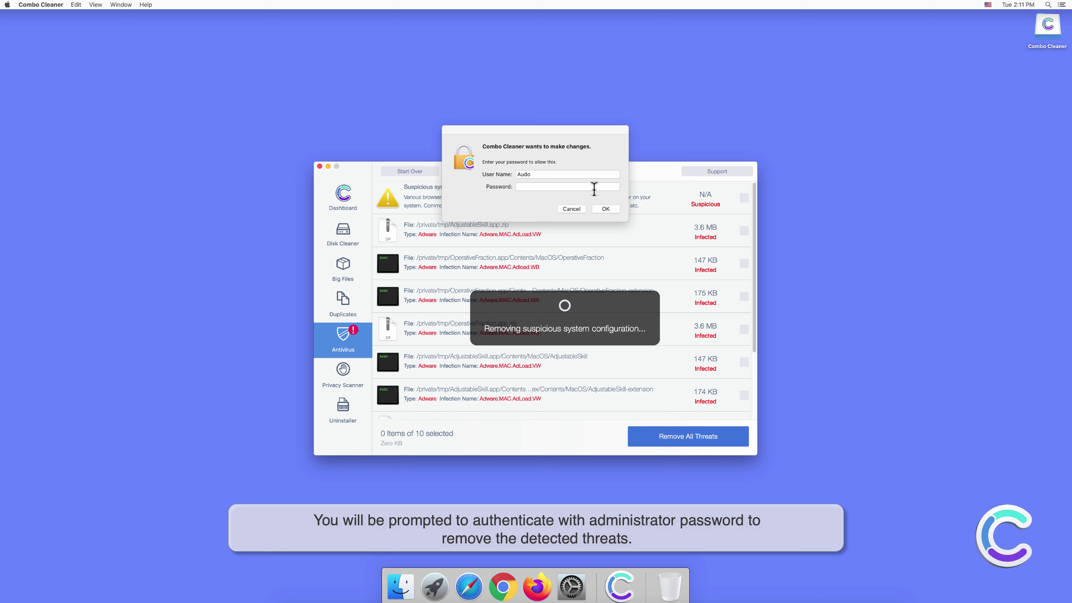
text(•••)
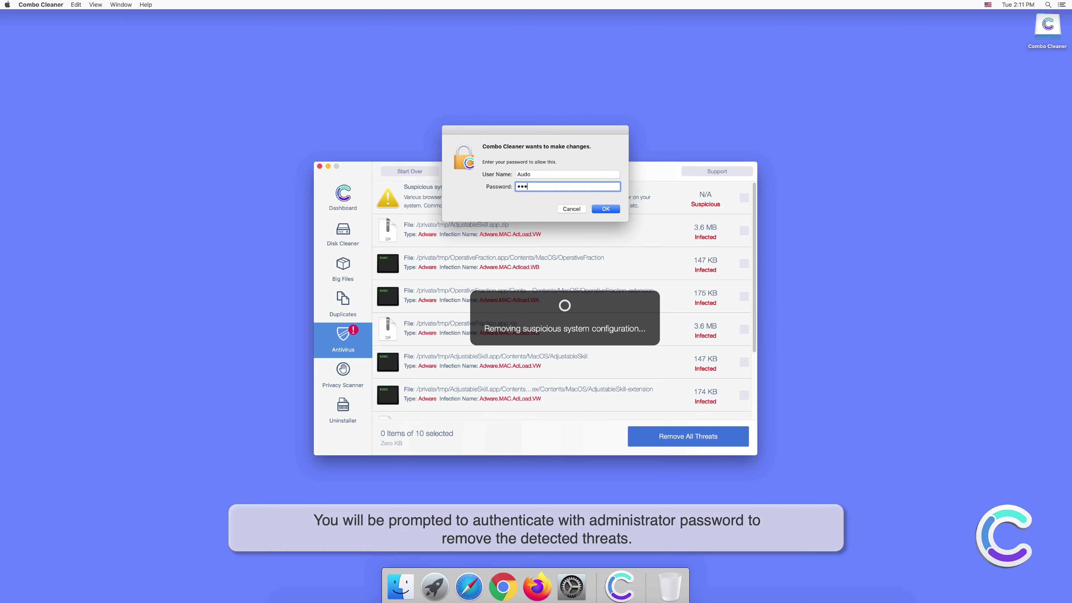
text(•••)
click(604, 209)
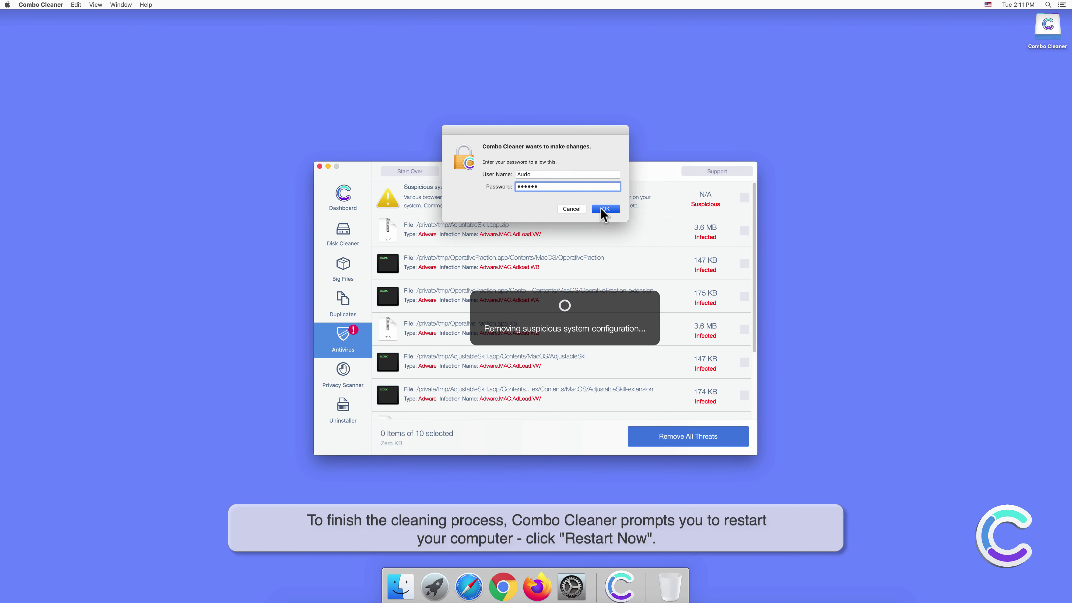